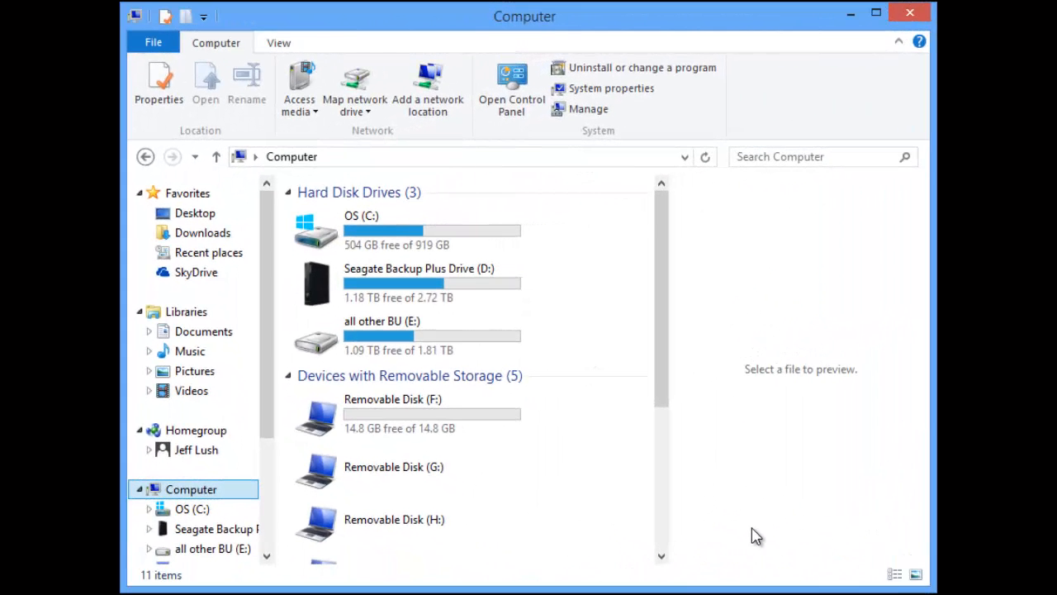
{"action": "left_click_drag", "start_coordinate": [1056, 160], "coordinate": [627, 100]}
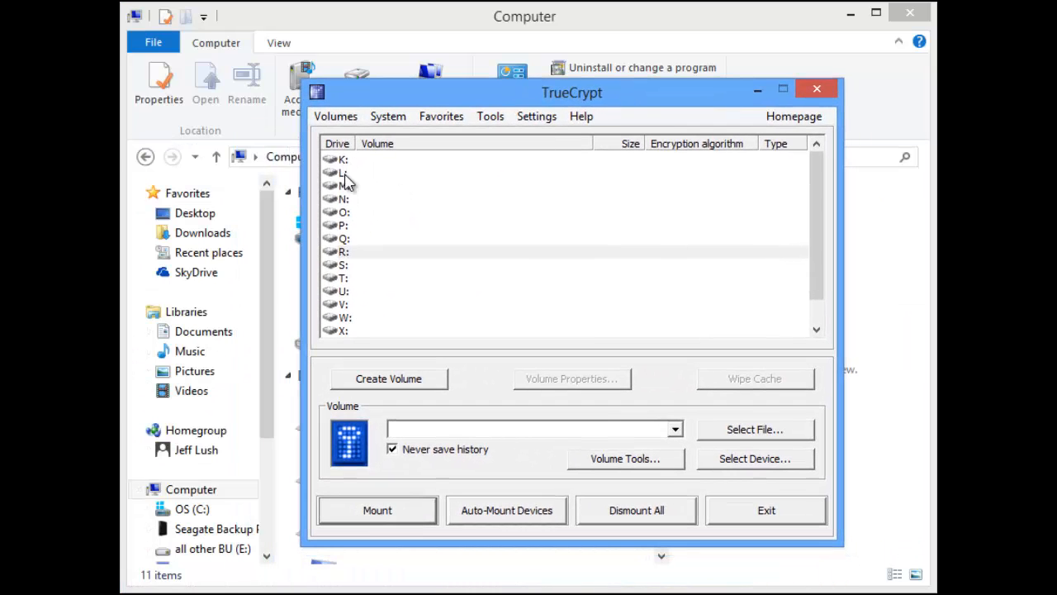
{"action": "left_click_drag", "start_coordinate": [480, 97], "coordinate": [1056, 95]}
{"action": "left_click", "coordinate": [508, 37]}
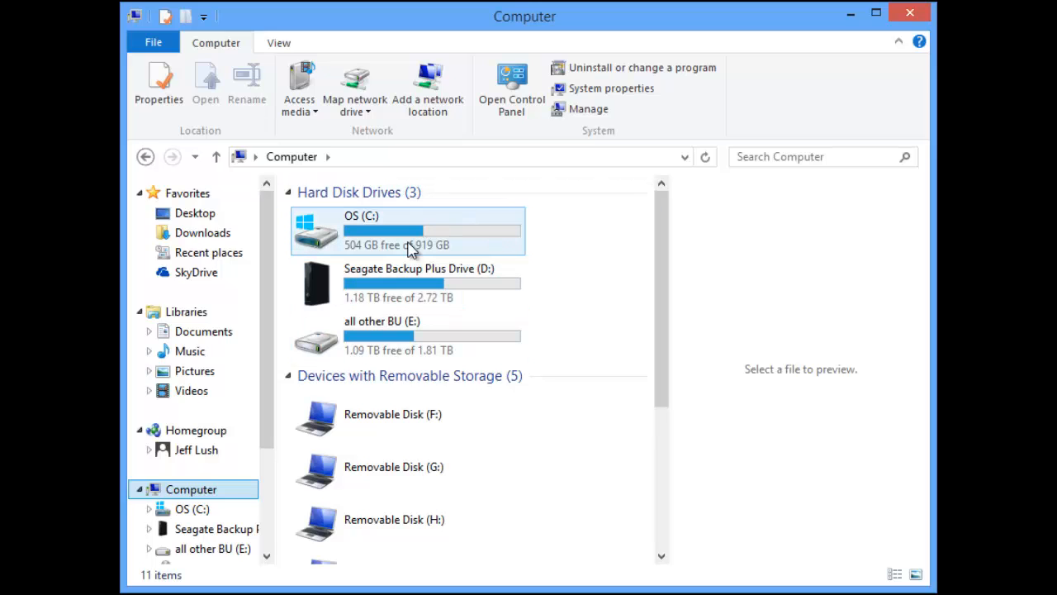
Bring the TrueCrypt window in front of the Computer window and select drive letter R:.
{"action": "left_click_drag", "start_coordinate": [1056, 157], "coordinate": [511, 107]}
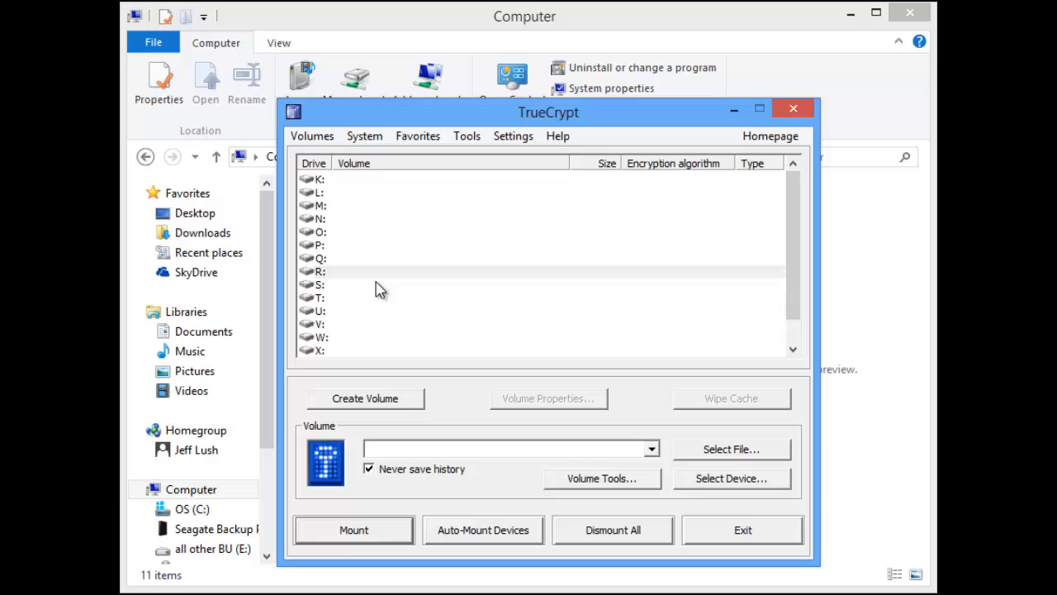
{"action": "left_click", "coordinate": [331, 273]}
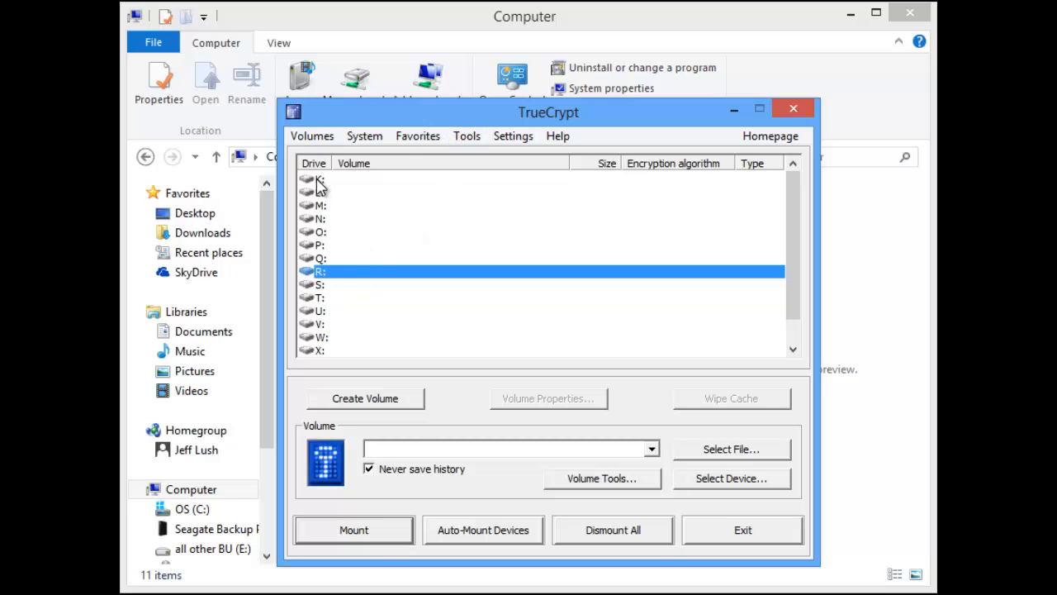
{"action": "left_click_drag", "start_coordinate": [426, 117], "coordinate": [629, 116]}
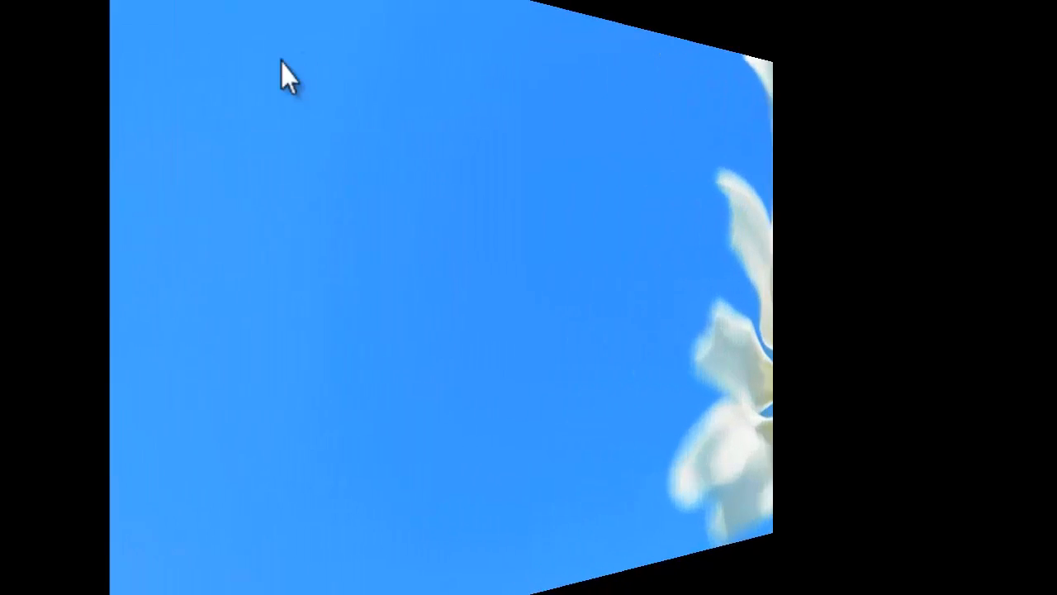
Create a new text document on the desktop and name it Family_Photos.txt.
{"action": "right_click", "coordinate": [248, 102]}
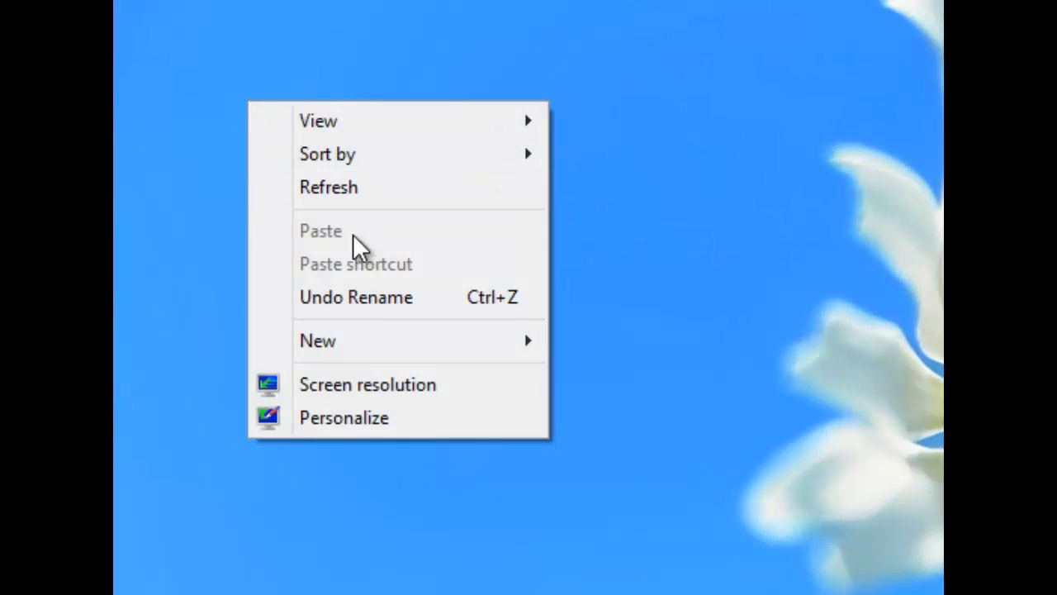
{"action": "mouse_move", "coordinate": [366, 338]}
{"action": "left_click", "coordinate": [322, 52]}
{"action": "right_click", "coordinate": [241, 15]}
{"action": "mouse_move", "coordinate": [408, 255]}
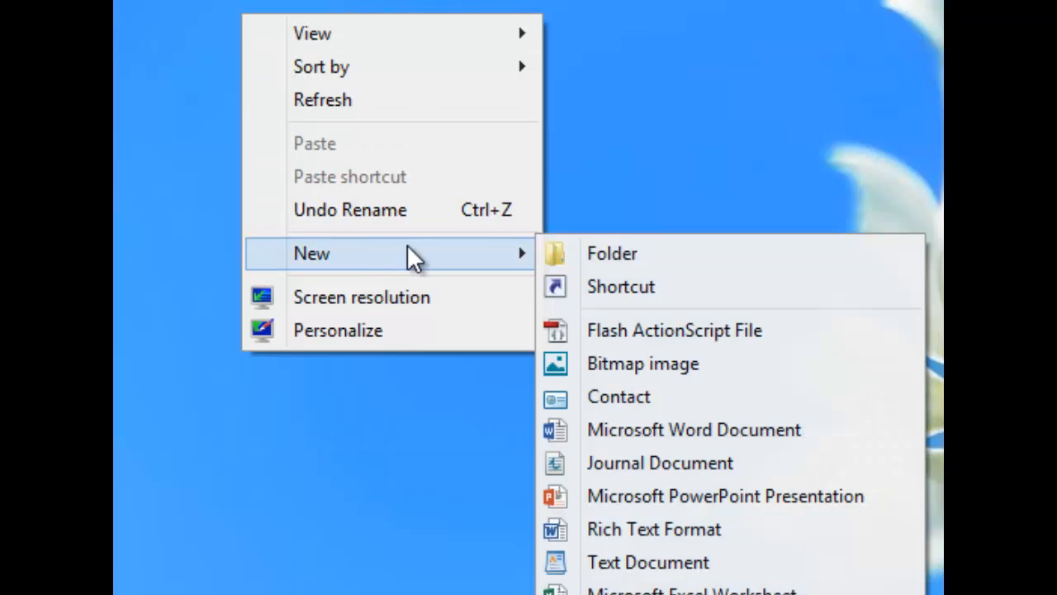
{"action": "left_click", "coordinate": [673, 562]}
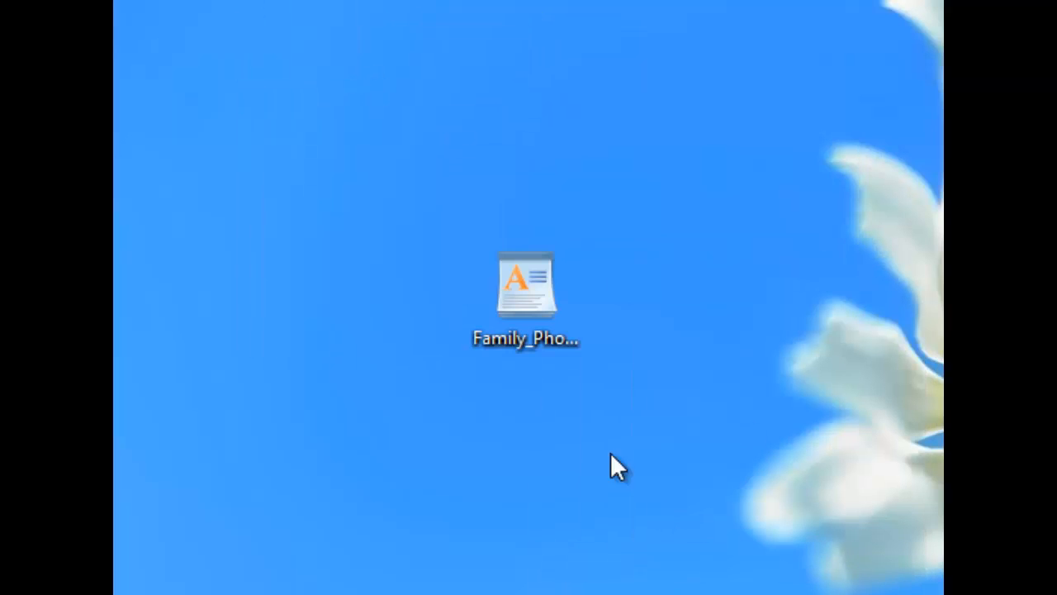
{"action": "left_click", "coordinate": [490, 330]}
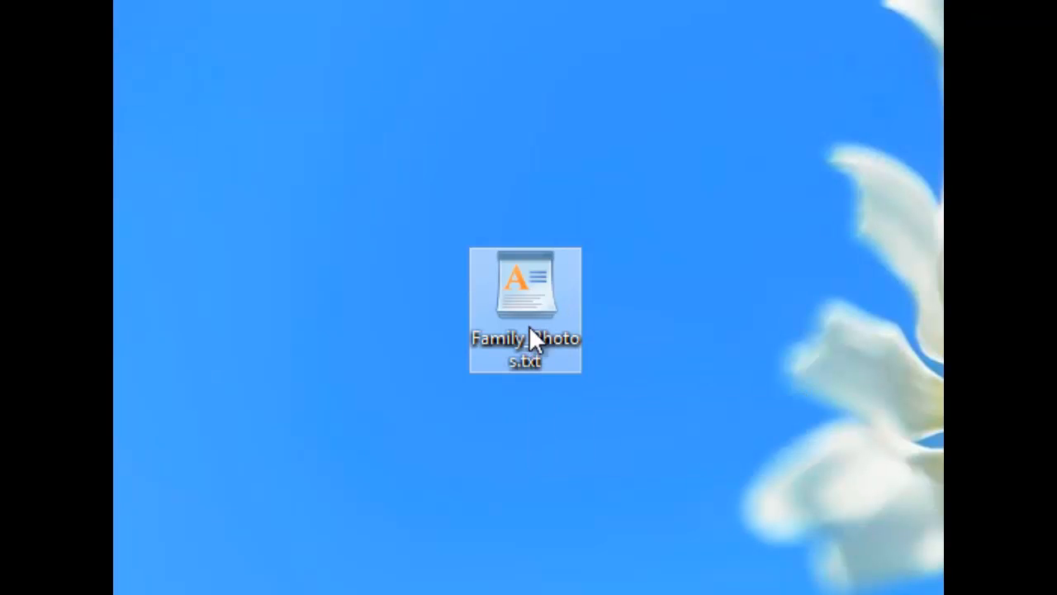
{"action": "mouse_move", "coordinate": [537, 347]}
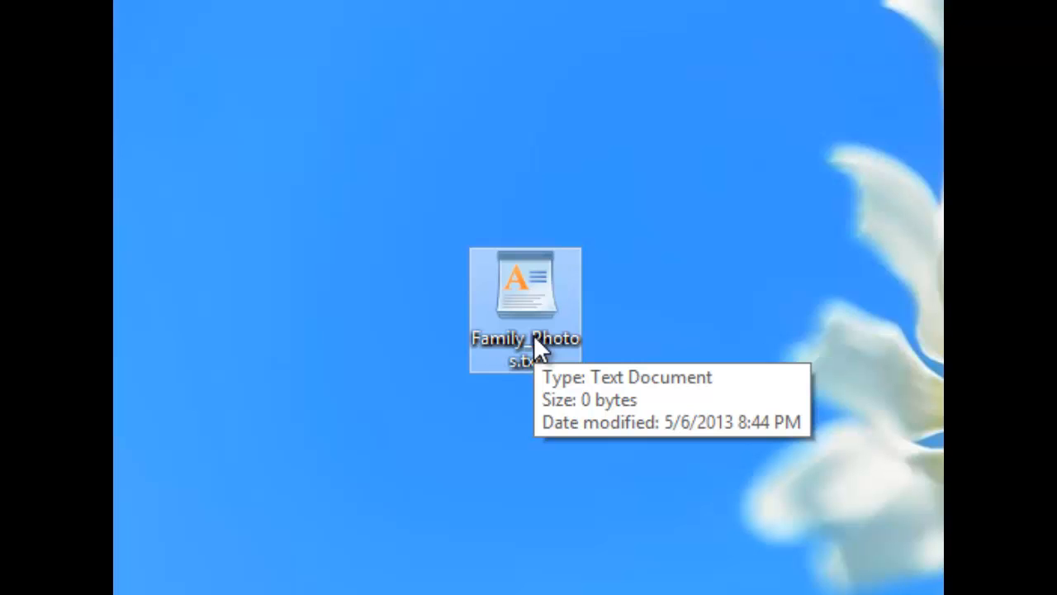
{"action": "mouse_move", "coordinate": [553, 368]}
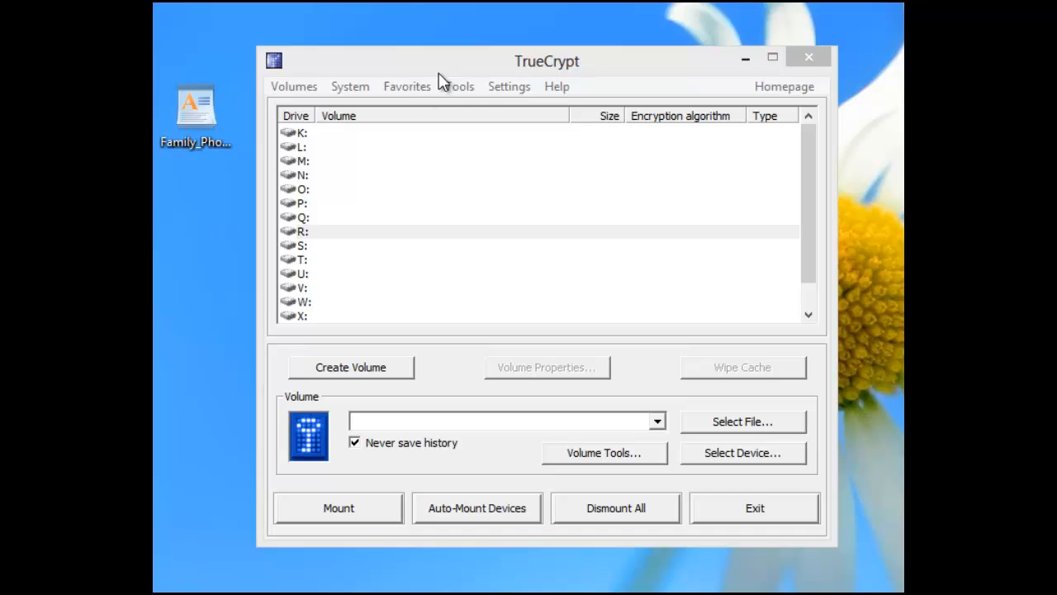
Start creating a new TrueCrypt volume as an encrypted file container and continue to its volume location.
{"action": "left_click_drag", "start_coordinate": [439, 73], "coordinate": [462, 69]}
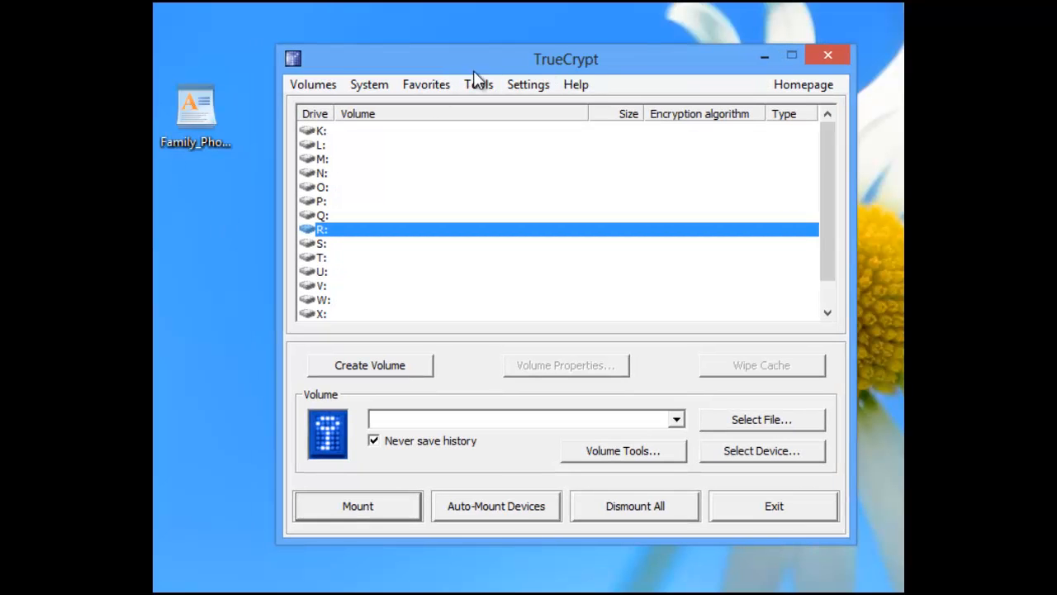
{"action": "left_click", "coordinate": [206, 112]}
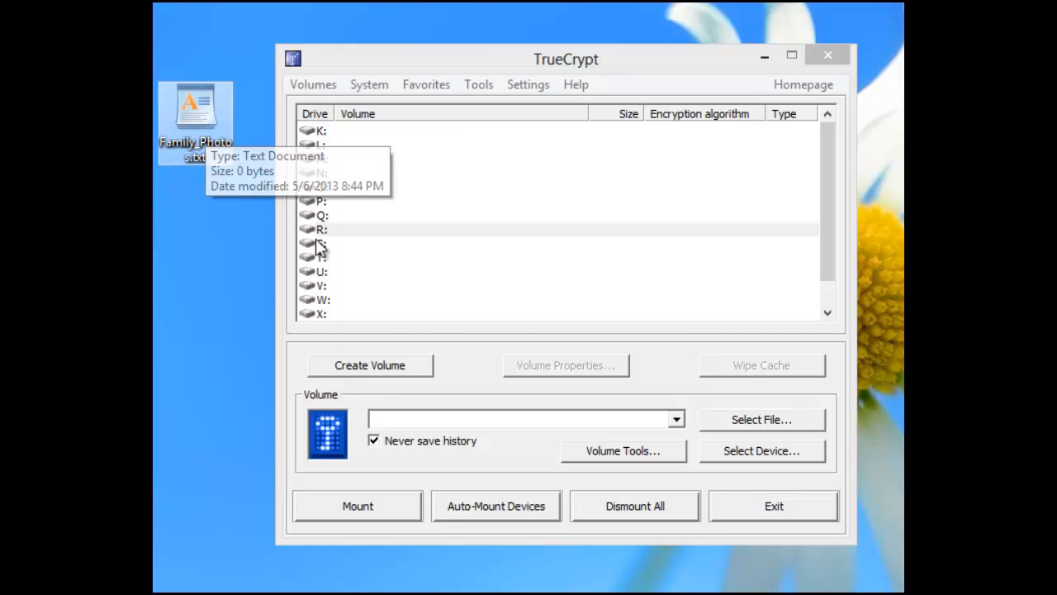
{"action": "left_click", "coordinate": [379, 366]}
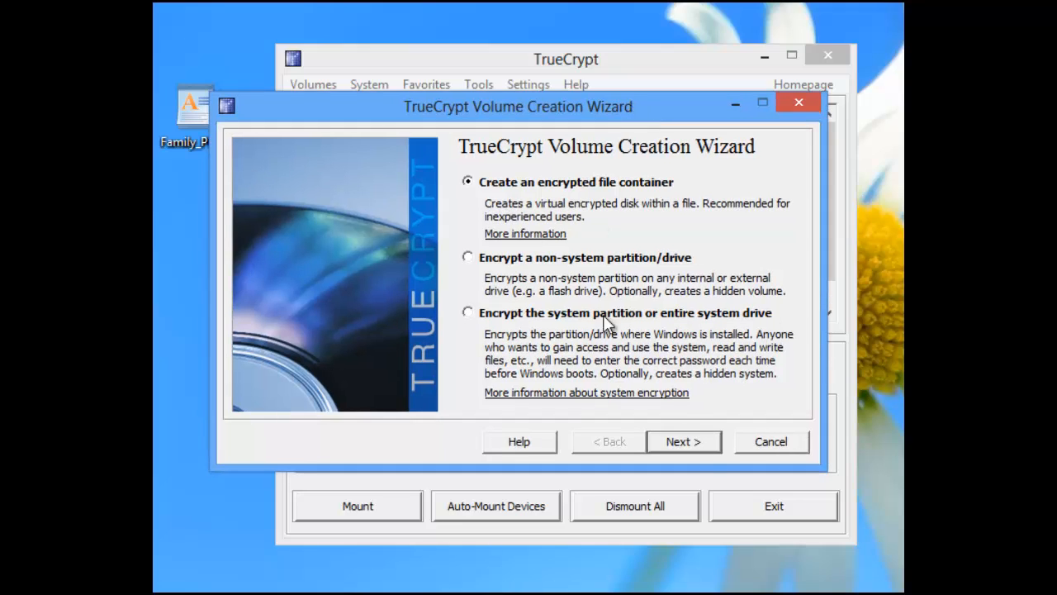
{"action": "left_click", "coordinate": [692, 442]}
{"action": "left_click", "coordinate": [692, 442]}
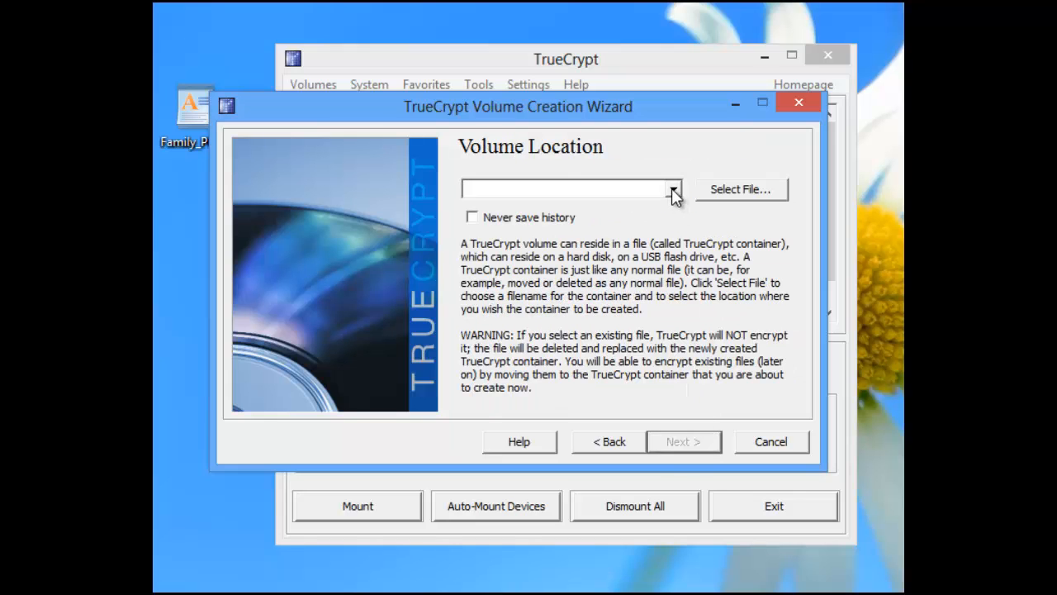
Choose Family_Photos.txt on the Desktop as the container file and agree to replace the existing file.
{"action": "left_click", "coordinate": [725, 192]}
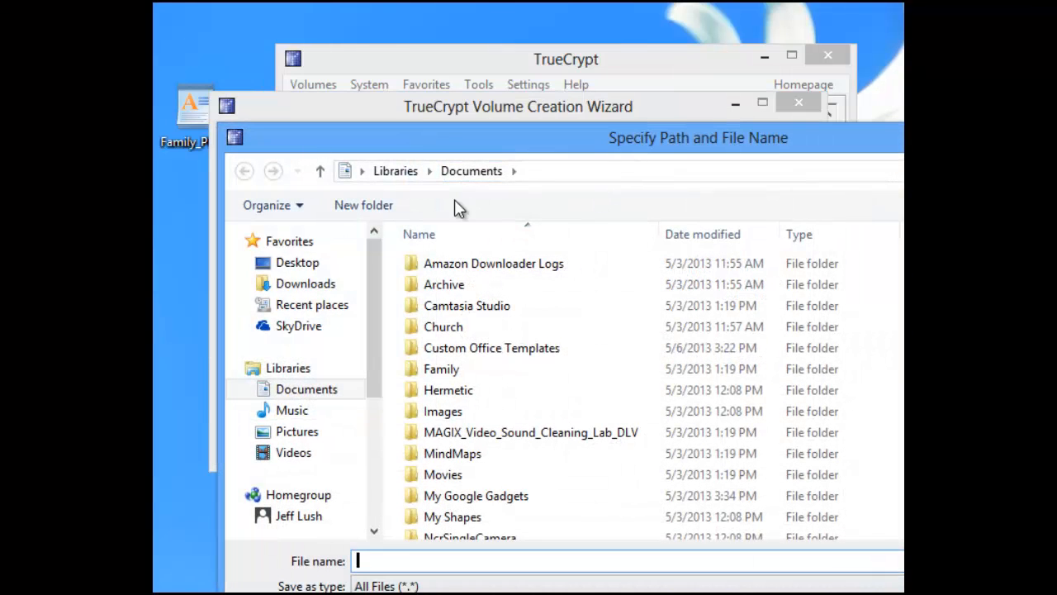
{"action": "left_click", "coordinate": [299, 264]}
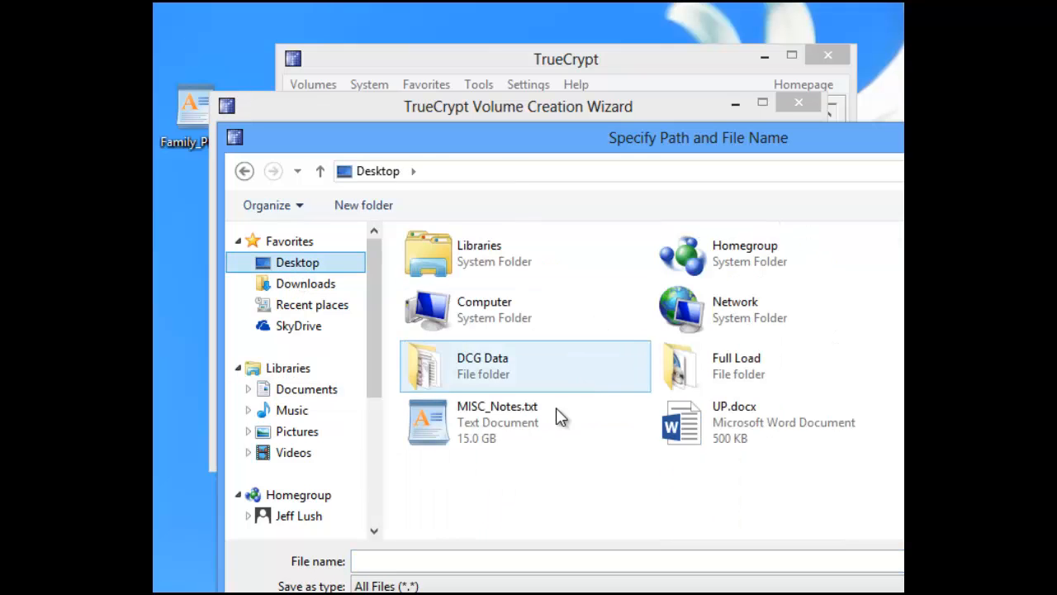
{"action": "left_click_drag", "start_coordinate": [743, 153], "coordinate": [606, 44]}
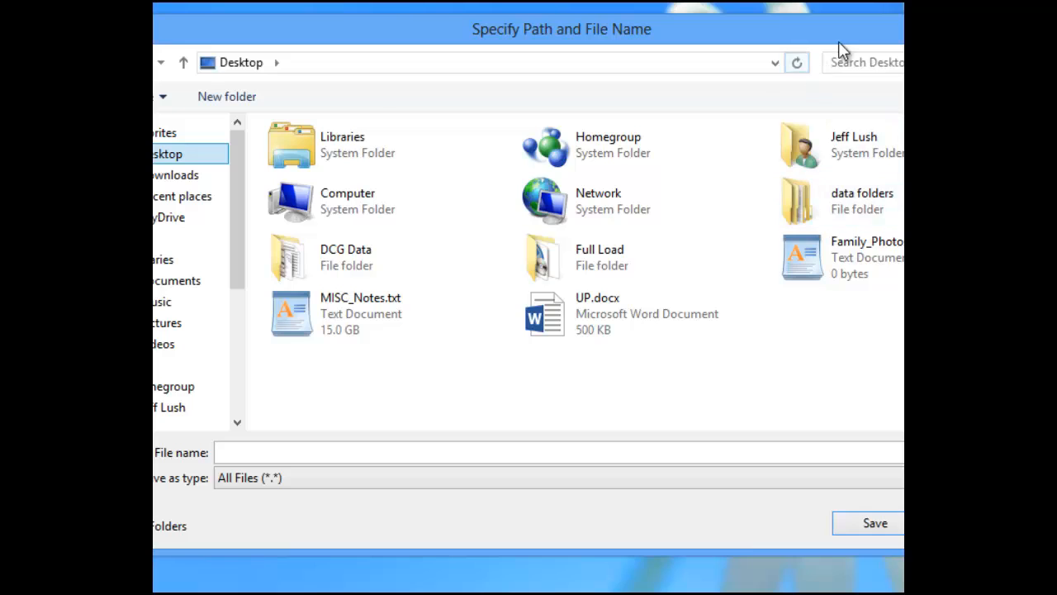
{"action": "mouse_move", "coordinate": [839, 41]}
{"action": "left_mouse_down"}
{"action": "mouse_move", "coordinate": [578, 43]}
{"action": "mouse_move", "coordinate": [838, 39]}
{"action": "left_mouse_up"}
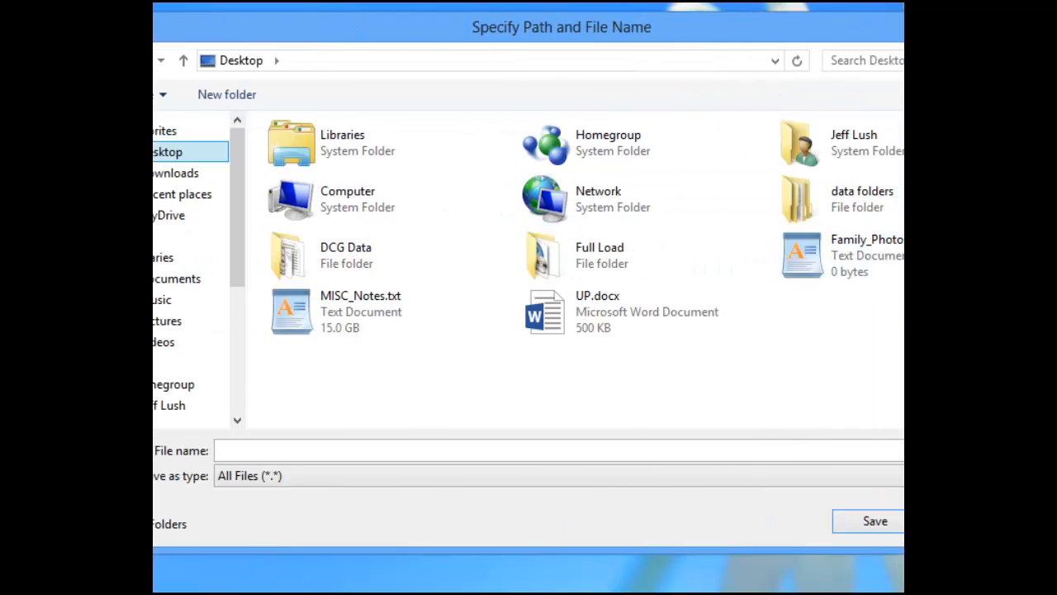
{"action": "left_click_drag", "start_coordinate": [1020, 252], "coordinate": [1056, 252]}
{"action": "left_click_drag", "start_coordinate": [851, 46], "coordinate": [892, 33]}
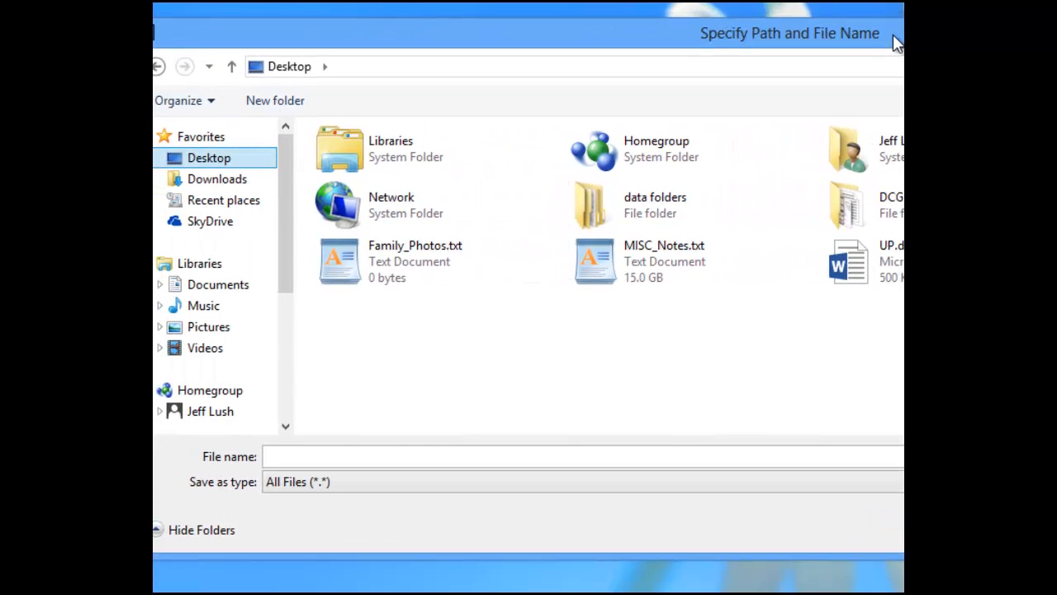
{"action": "left_click", "coordinate": [395, 264]}
{"action": "key", "text": "Return"}
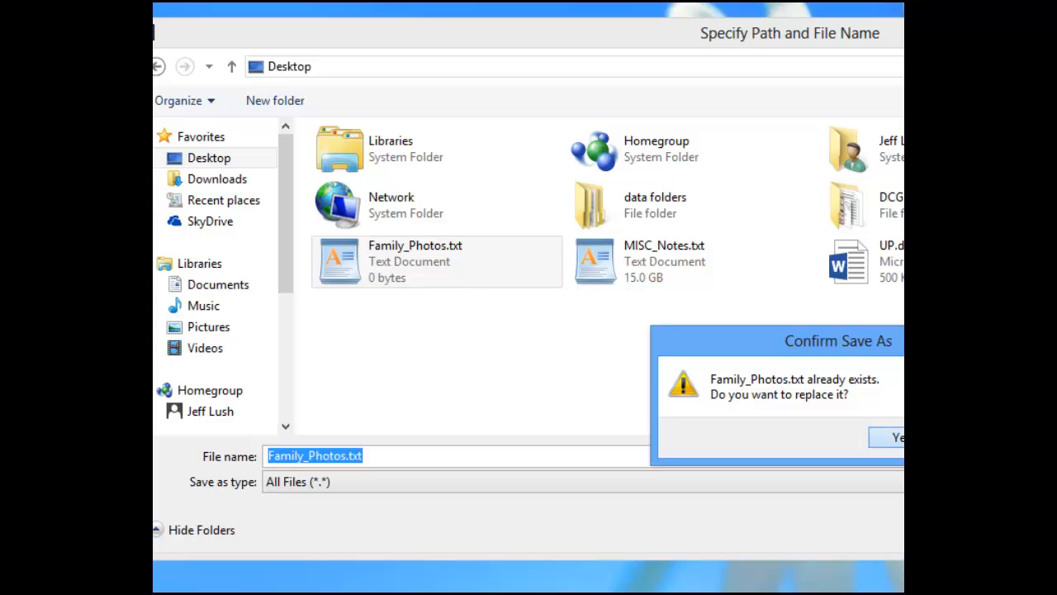
{"action": "key", "text": "Return"}
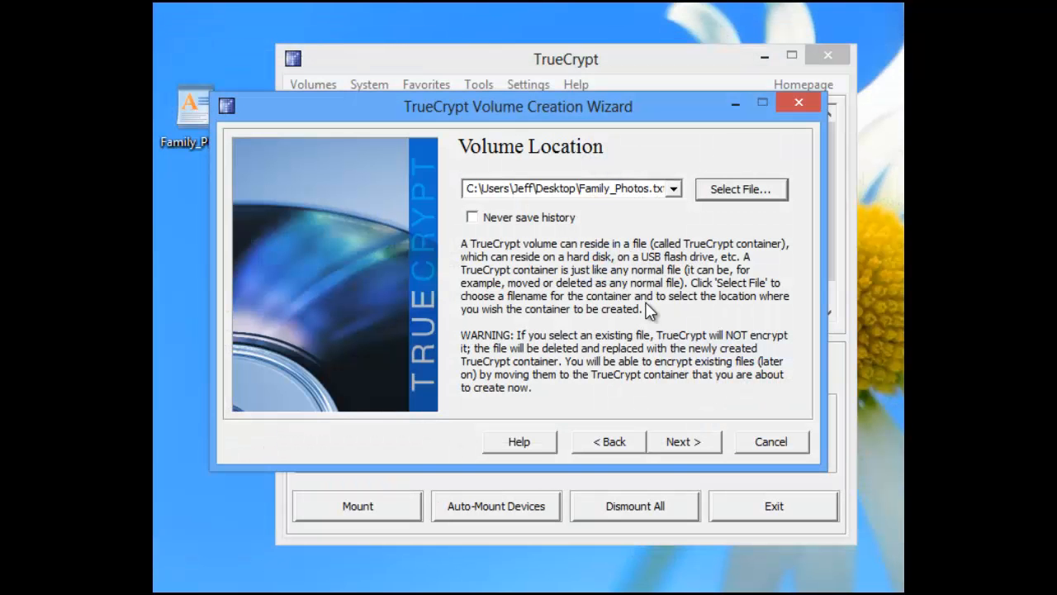
Set the volume's encryption algorithm to AES-Twofish-Serpent and its hash algorithm to SHA-512.
{"action": "left_click", "coordinate": [689, 444]}
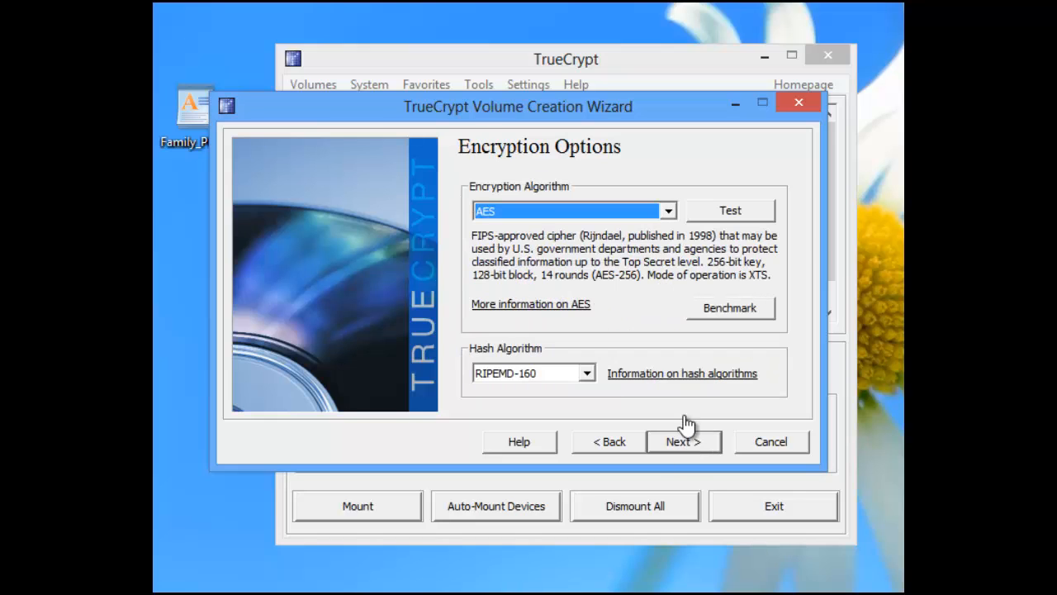
{"action": "left_click", "coordinate": [612, 212]}
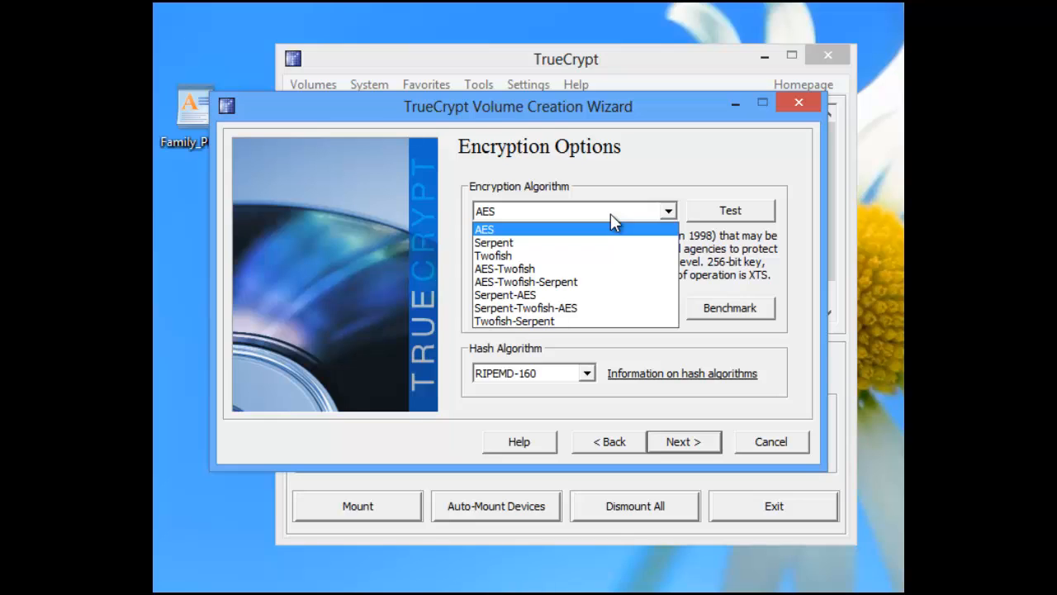
{"action": "left_click", "coordinate": [621, 282]}
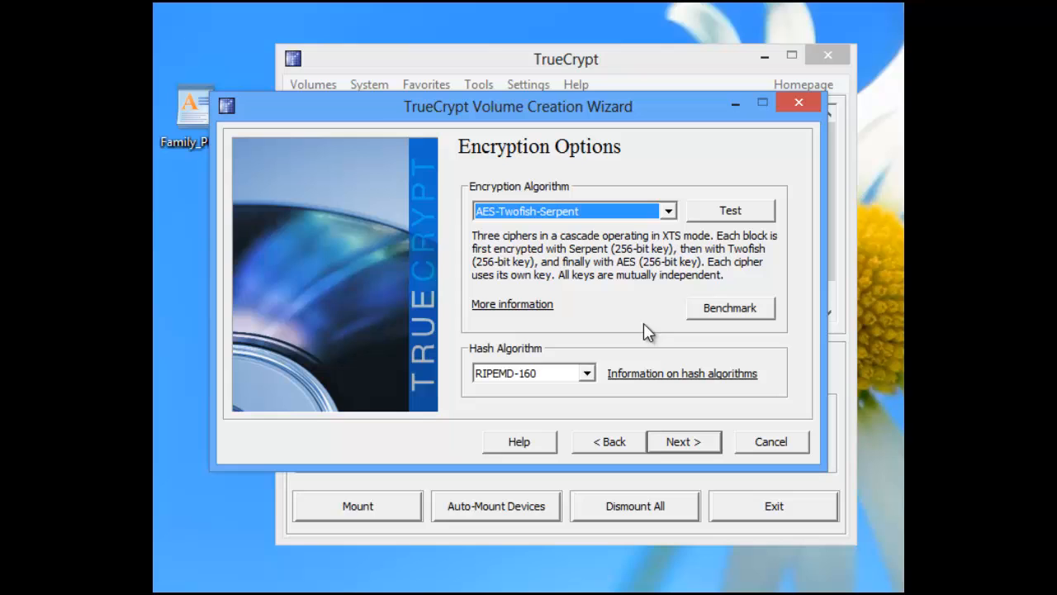
{"action": "left_click", "coordinate": [587, 373]}
{"action": "left_click", "coordinate": [543, 405]}
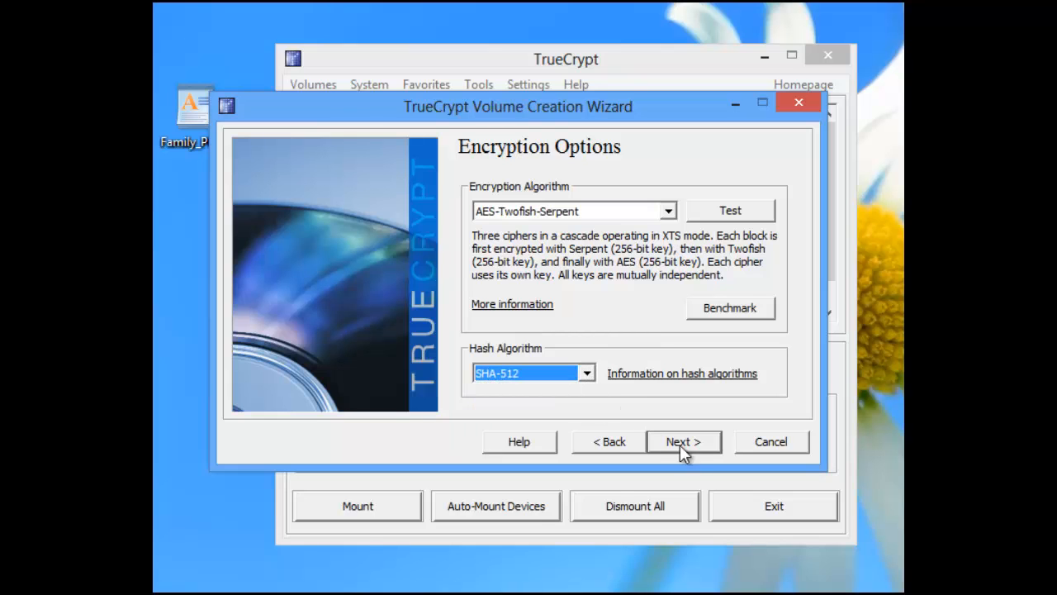
Accept the encryption options and set the volume size to 5 MB.
{"action": "left_click", "coordinate": [690, 443]}
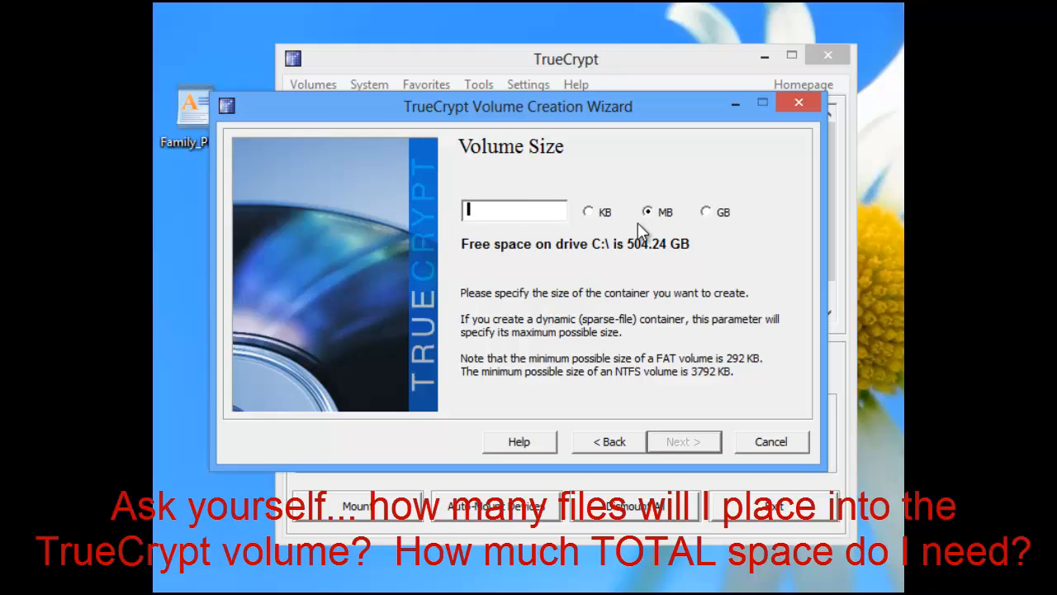
{"action": "type", "text": "5"}
{"action": "left_click", "coordinate": [690, 438]}
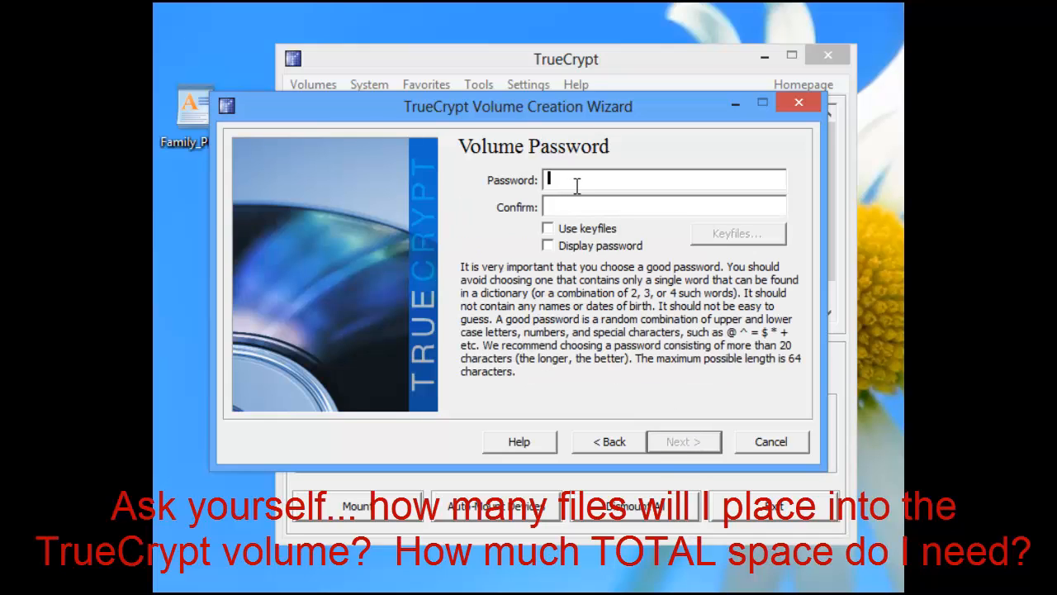
Enter and confirm the volume password, display it for checking, and agree to use a short password.
{"action": "type", "text": "******"}
{"action": "key", "text": "Tab"}
{"action": "type", "text": "*********"}
{"action": "left_click", "coordinate": [547, 245]}
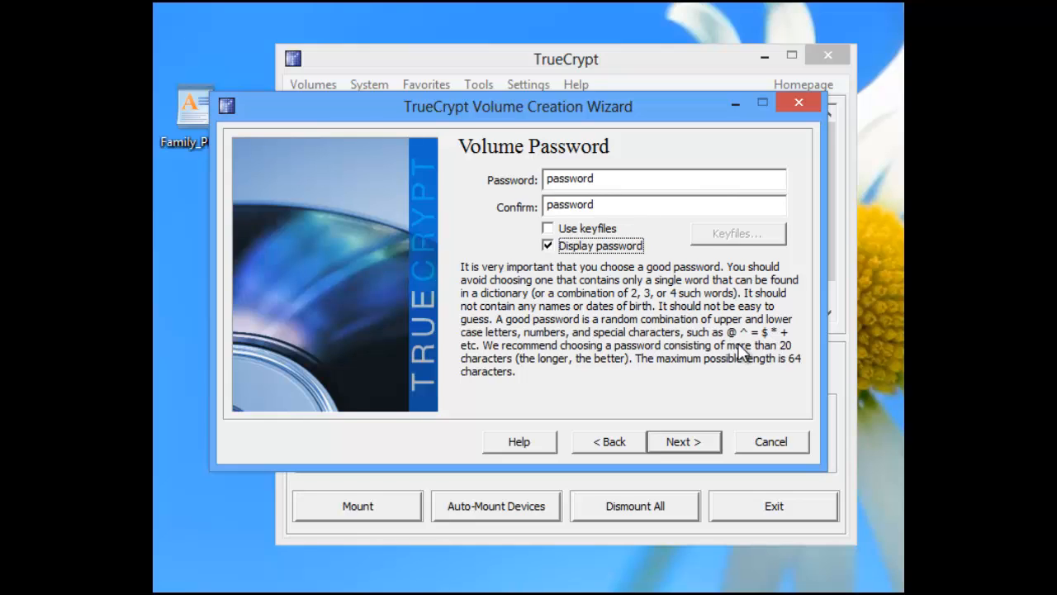
{"action": "left_click", "coordinate": [698, 440]}
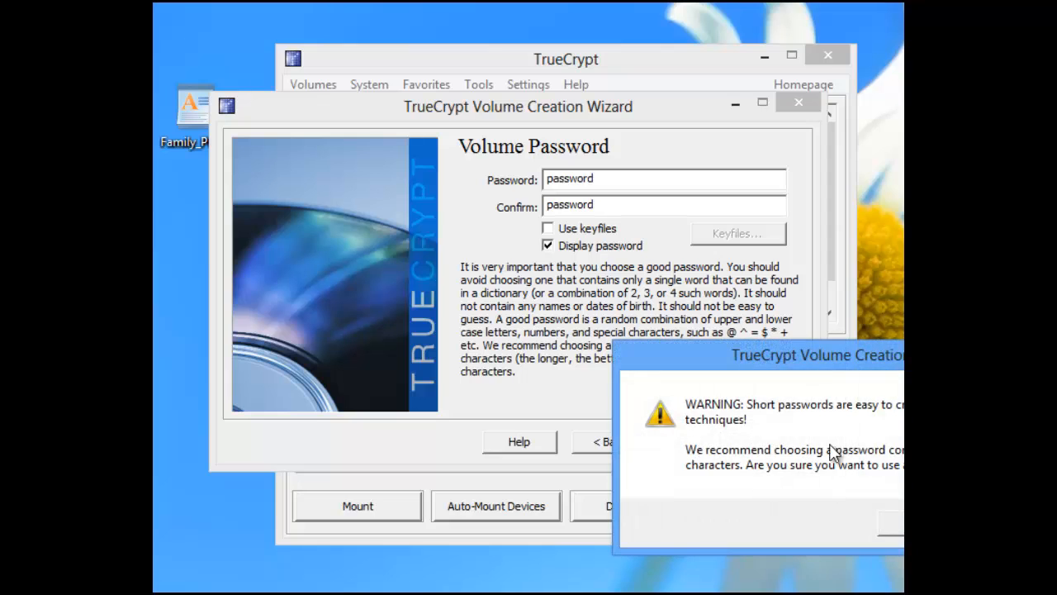
{"action": "left_click_drag", "start_coordinate": [918, 347], "coordinate": [642, 165]}
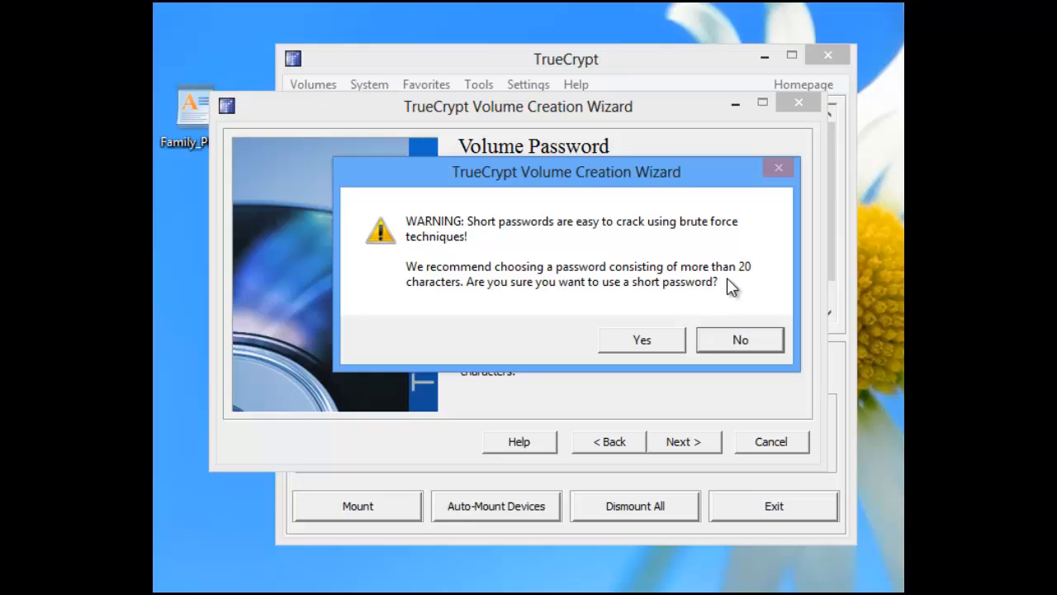
{"action": "left_click", "coordinate": [642, 341]}
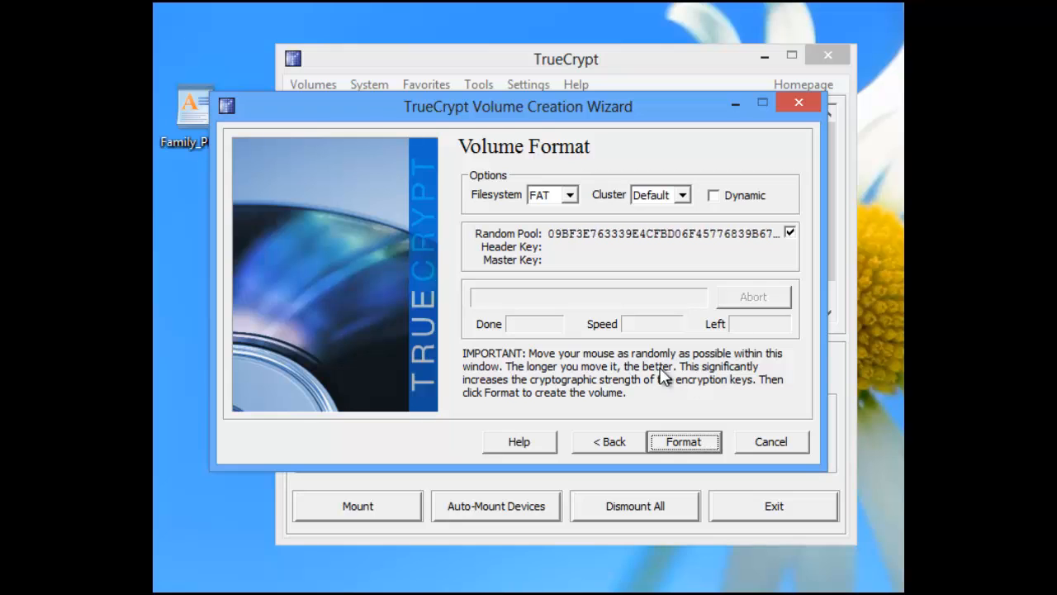
Keep FAT as the filesystem and start formatting the new volume.
{"action": "left_click", "coordinate": [570, 196]}
{"action": "left_click", "coordinate": [571, 198]}
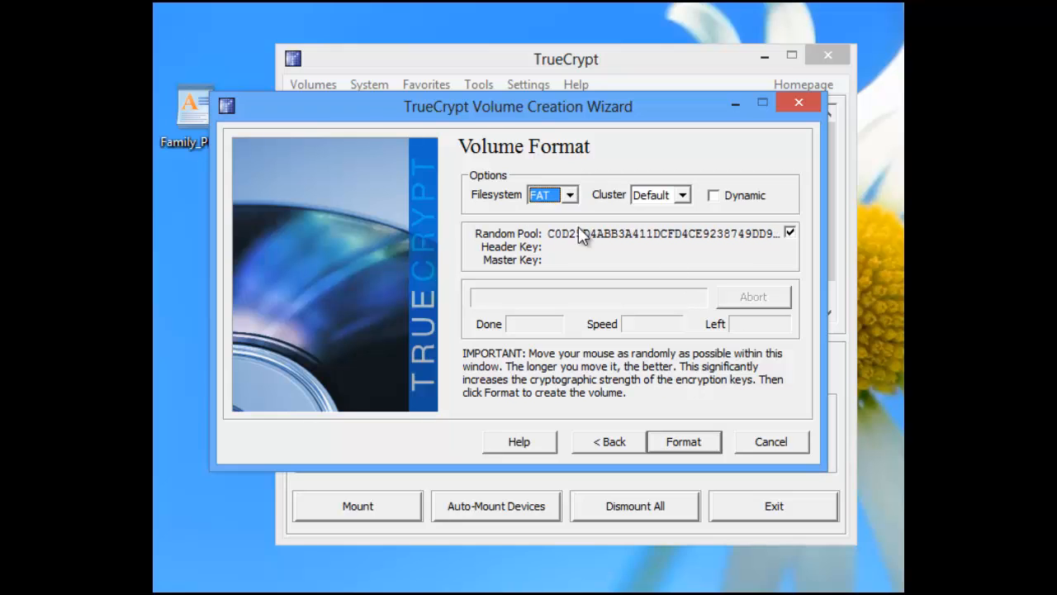
{"action": "left_click", "coordinate": [684, 442]}
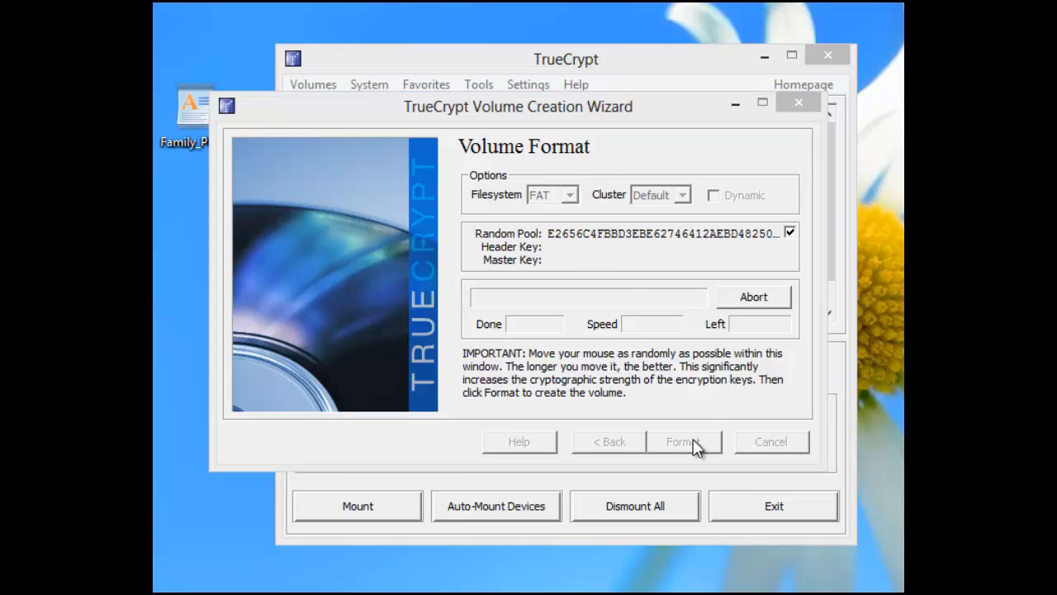
Agree to replace the existing Family_Photos.txt with the new TrueCrypt container, and exit the volume creation wizard.
{"action": "left_click_drag", "start_coordinate": [896, 355], "coordinate": [557, 155]}
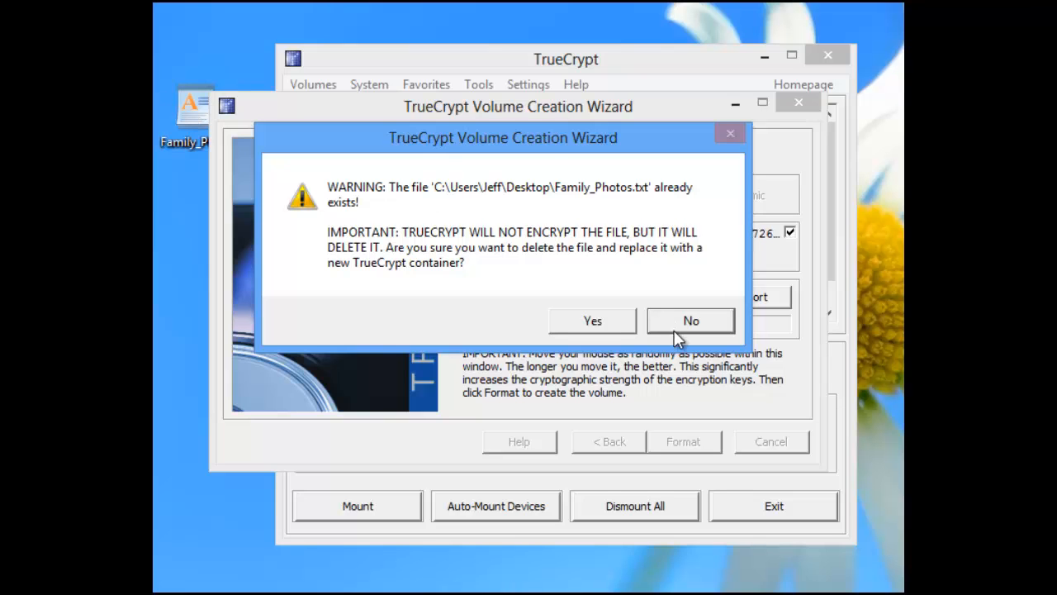
{"action": "left_click", "coordinate": [616, 328]}
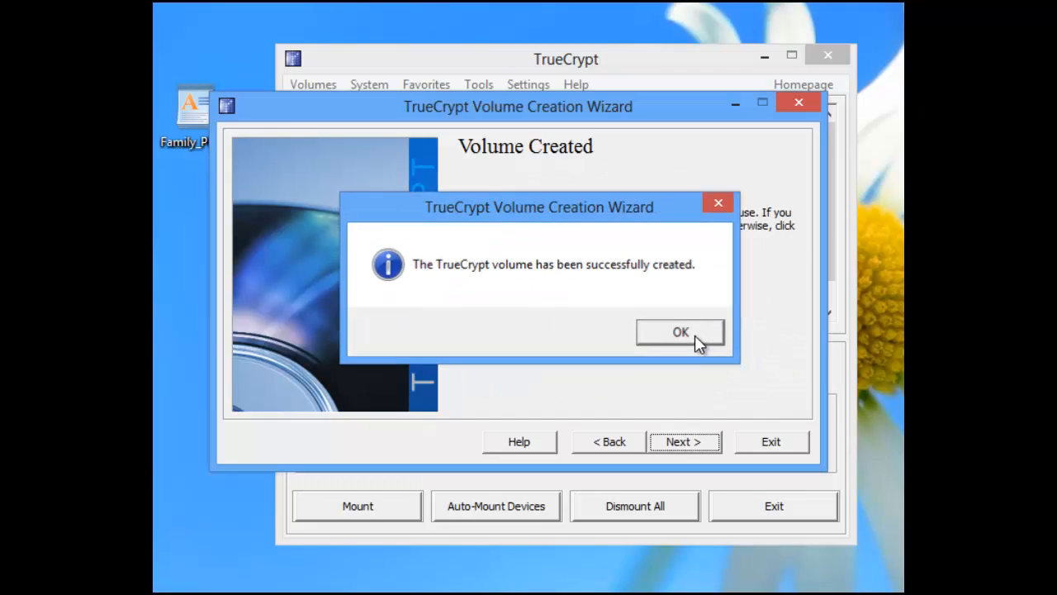
{"action": "left_click", "coordinate": [680, 331]}
{"action": "left_click", "coordinate": [766, 446]}
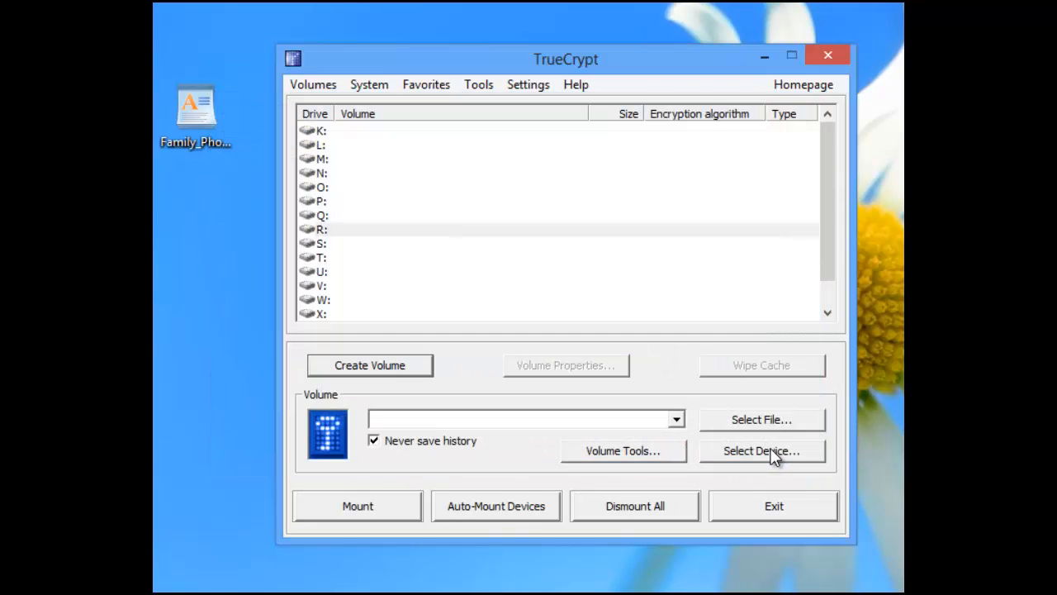
Check the file details of Family_Photos.txt on the desktop, and open the file to examine its contents as text.
{"action": "left_click", "coordinate": [231, 82]}
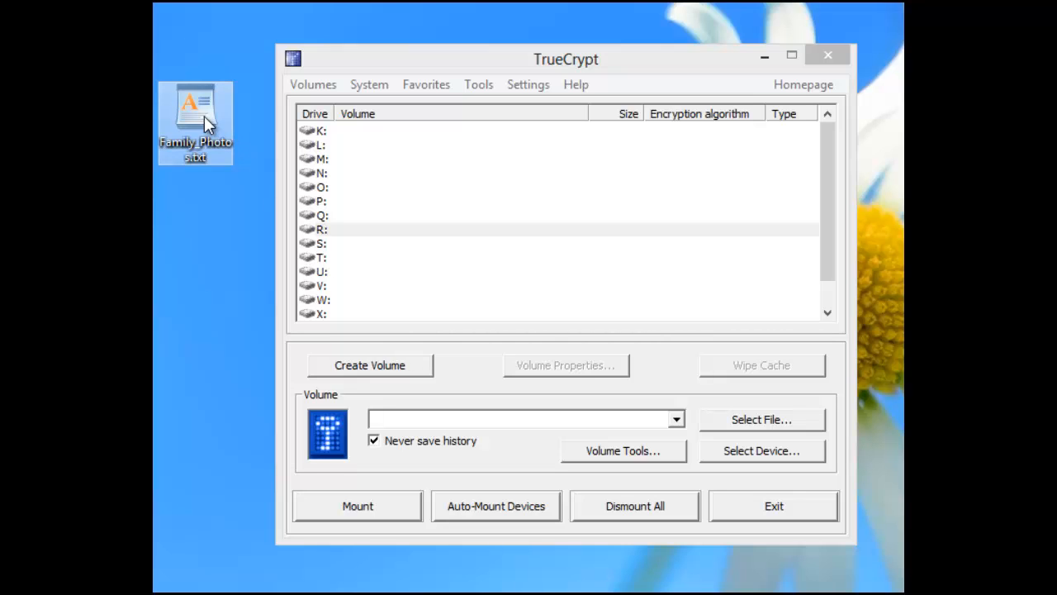
{"action": "mouse_move", "coordinate": [204, 116]}
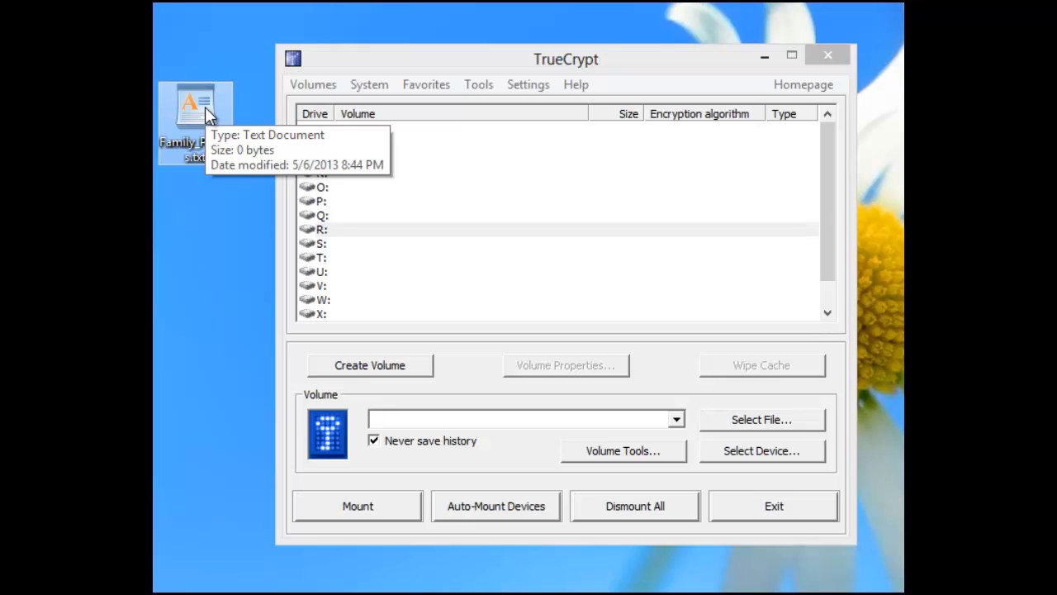
{"action": "double_click", "coordinate": [204, 106]}
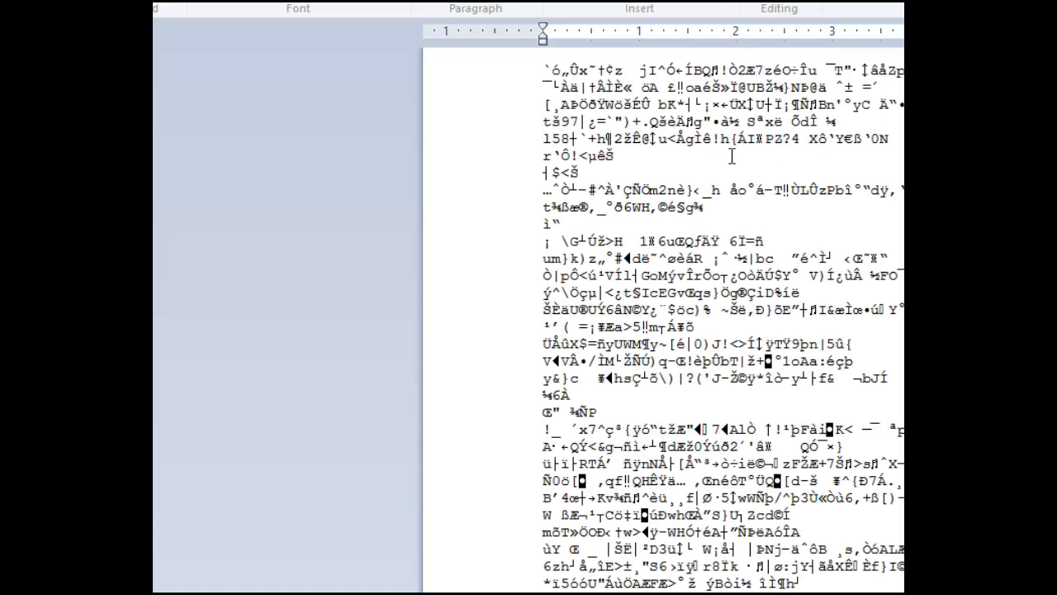
{"action": "scroll", "coordinate": [715, 306], "scroll_direction": "down", "scroll_amount": 15}
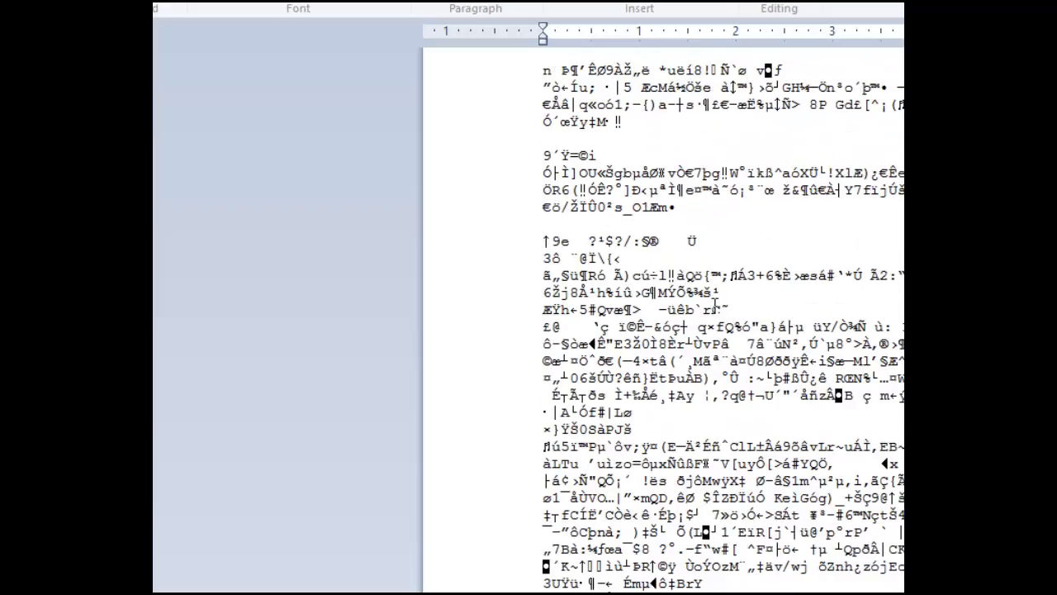
{"action": "scroll", "coordinate": [715, 306], "scroll_direction": "down", "scroll_amount": 11}
{"action": "scroll", "coordinate": [716, 306], "scroll_direction": "up", "scroll_amount": 20}
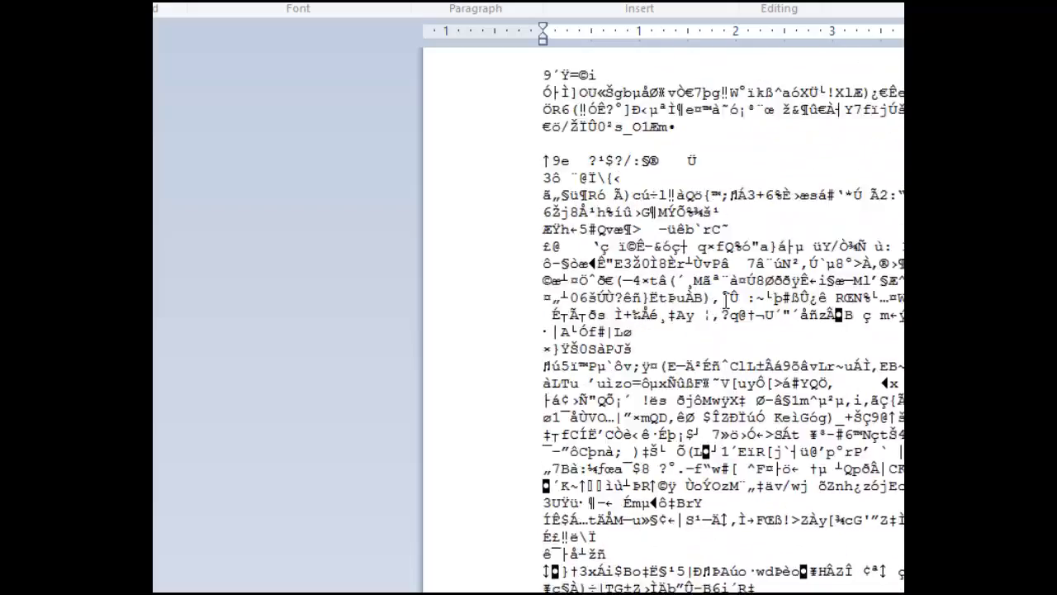